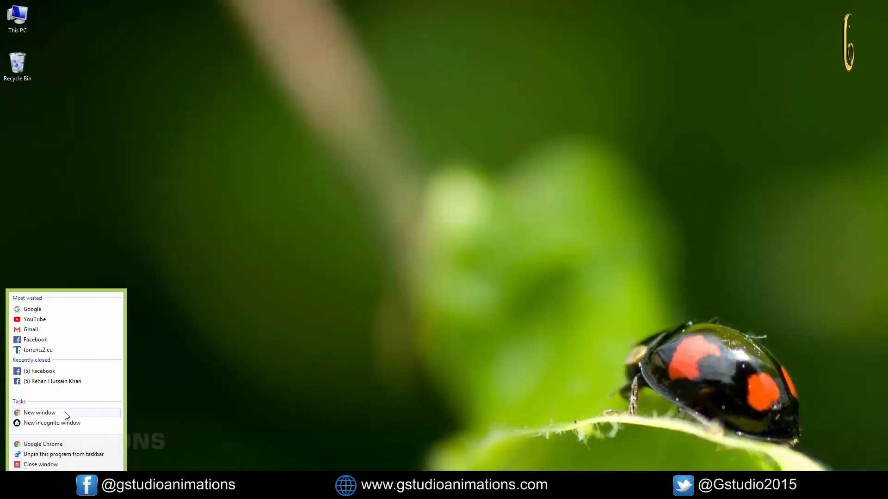
Open a new maximized Chrome window and load facebook.com
{"action": "left_click", "coordinate": [39, 416]}
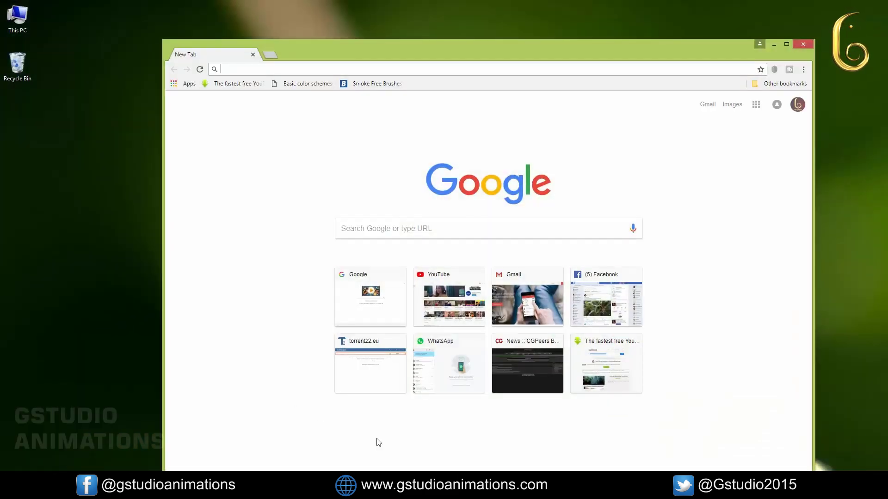
{"action": "double_click", "coordinate": [396, 50]}
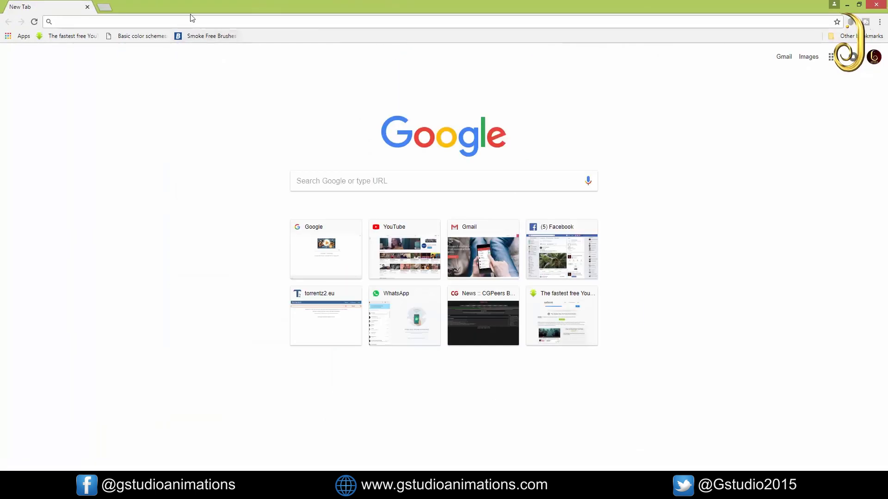
{"action": "type", "text": "facebook.com"}
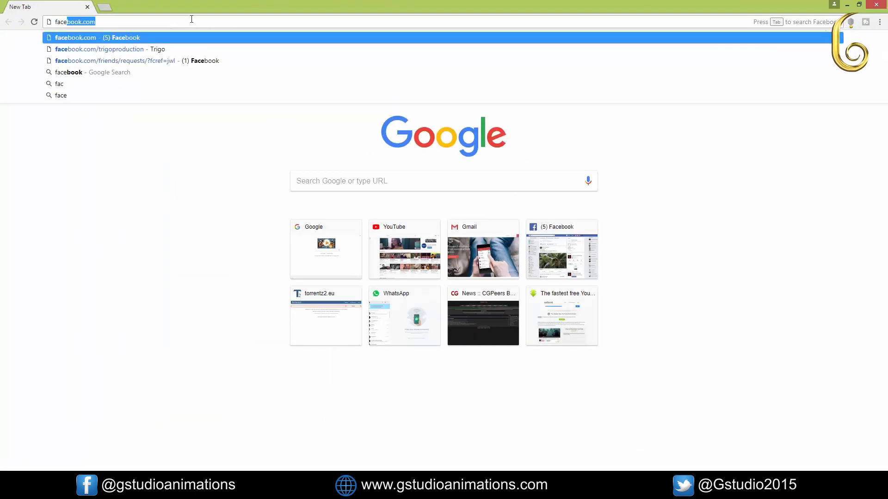
{"action": "key", "text": "Return"}
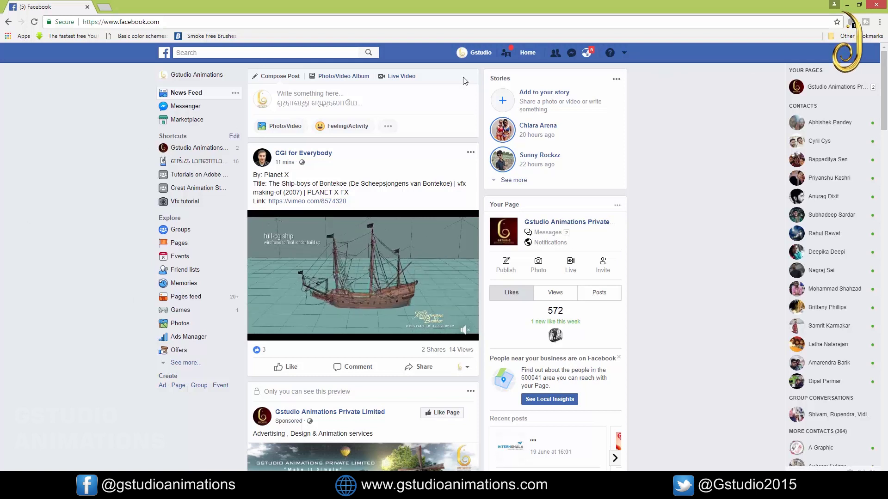
Open the Facebook page source in its own tab, checking both the source and news feed tabs
{"action": "right_click", "coordinate": [665, 244]}
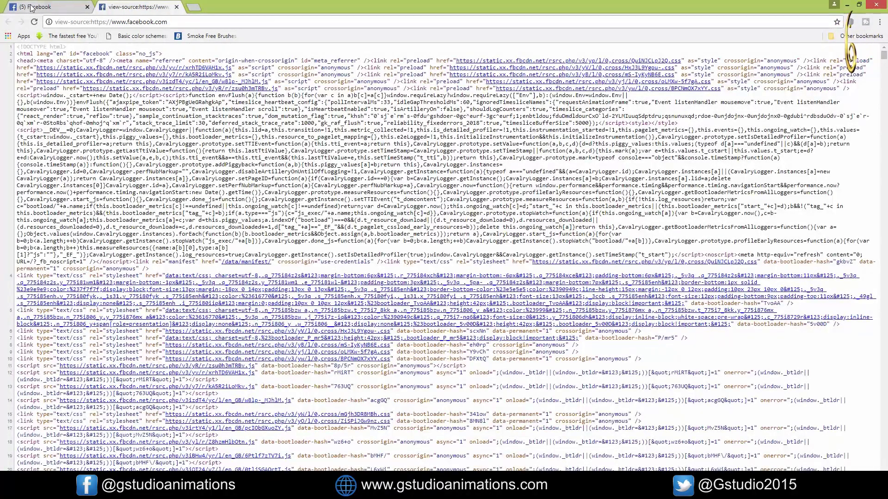
{"action": "left_click", "coordinate": [49, 7]}
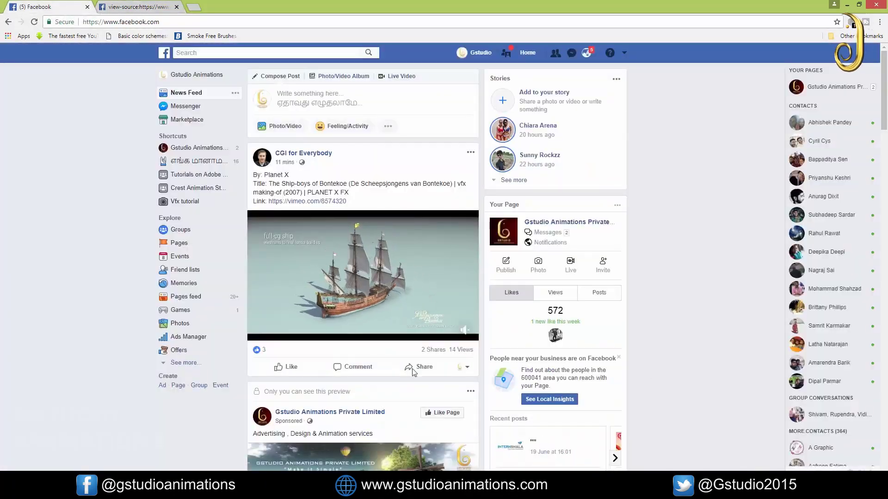
{"action": "left_click", "coordinate": [136, 6]}
{"action": "scroll", "coordinate": [435, 208], "scroll_direction": "down", "scroll_amount": 5}
{"action": "scroll", "coordinate": [486, 215], "scroll_direction": "down", "scroll_amount": 5}
{"action": "scroll", "coordinate": [513, 222], "scroll_direction": "down", "scroll_amount": 5}
{"action": "scroll", "coordinate": [522, 224], "scroll_direction": "down", "scroll_amount": 5}
{"action": "scroll", "coordinate": [522, 224], "scroll_direction": "down", "scroll_amount": 5}
{"action": "scroll", "coordinate": [522, 224], "scroll_direction": "down", "scroll_amount": 5}
{"action": "scroll", "coordinate": [522, 225], "scroll_direction": "down", "scroll_amount": 5}
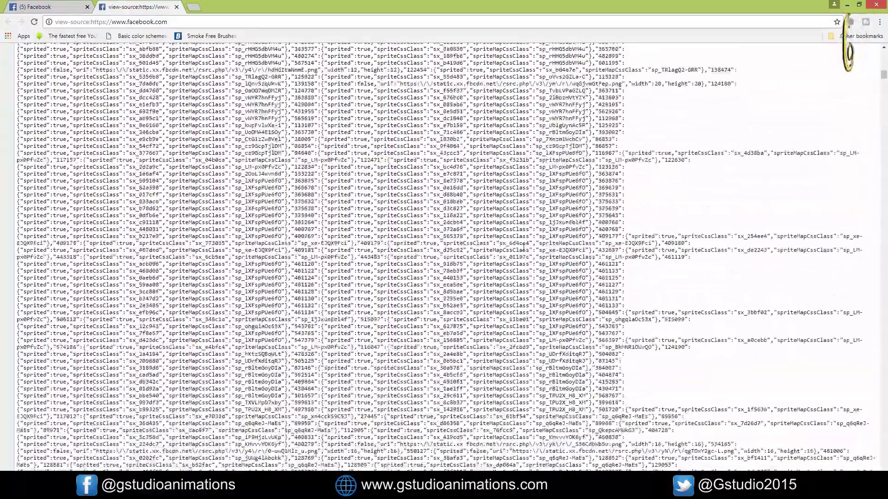
{"action": "scroll", "coordinate": [522, 224], "scroll_direction": "down", "scroll_amount": 5}
{"action": "scroll", "coordinate": [522, 224], "scroll_direction": "down", "scroll_amount": 5}
{"action": "scroll", "coordinate": [522, 224], "scroll_direction": "down", "scroll_amount": 5}
{"action": "scroll", "coordinate": [522, 224], "scroll_direction": "down", "scroll_amount": 5}
{"action": "scroll", "coordinate": [522, 224], "scroll_direction": "up", "scroll_amount": 5}
{"action": "scroll", "coordinate": [523, 224], "scroll_direction": "up", "scroll_amount": 5}
{"action": "scroll", "coordinate": [522, 225], "scroll_direction": "up", "scroll_amount": 5}
{"action": "scroll", "coordinate": [522, 224], "scroll_direction": "up", "scroll_amount": 5}
{"action": "scroll", "coordinate": [523, 224], "scroll_direction": "up", "scroll_amount": 5}
{"action": "scroll", "coordinate": [522, 224], "scroll_direction": "up", "scroll_amount": 5}
{"action": "scroll", "coordinate": [522, 224], "scroll_direction": "up", "scroll_amount": 5}
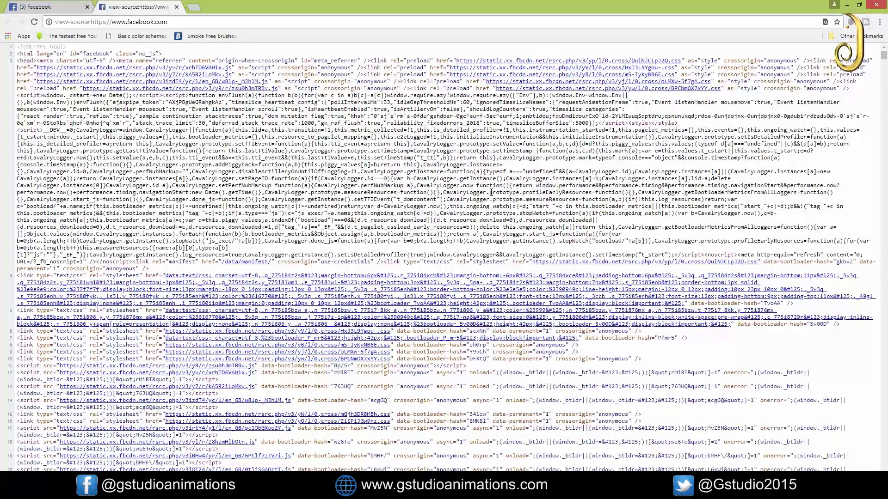
Search the page source for 'initialchatfriendslist' to locate the friend ID list
{"action": "key", "text": "ctrl+f"}
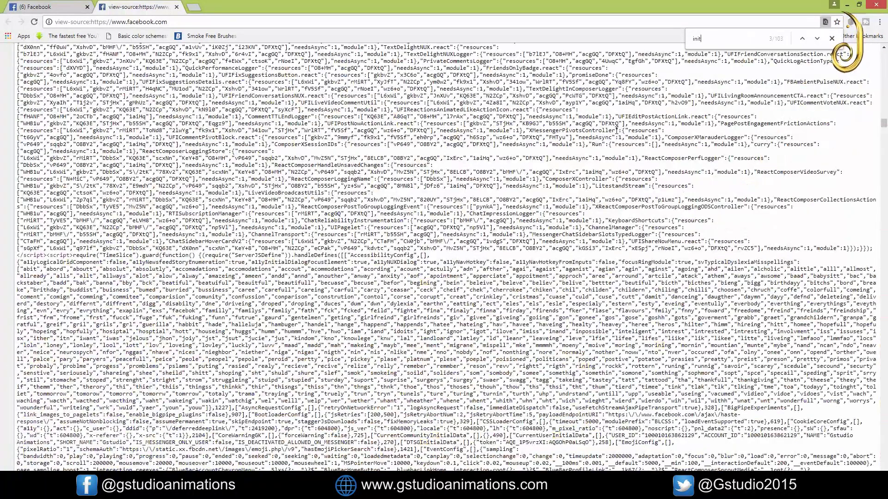
{"action": "type", "text": "ialcha"}
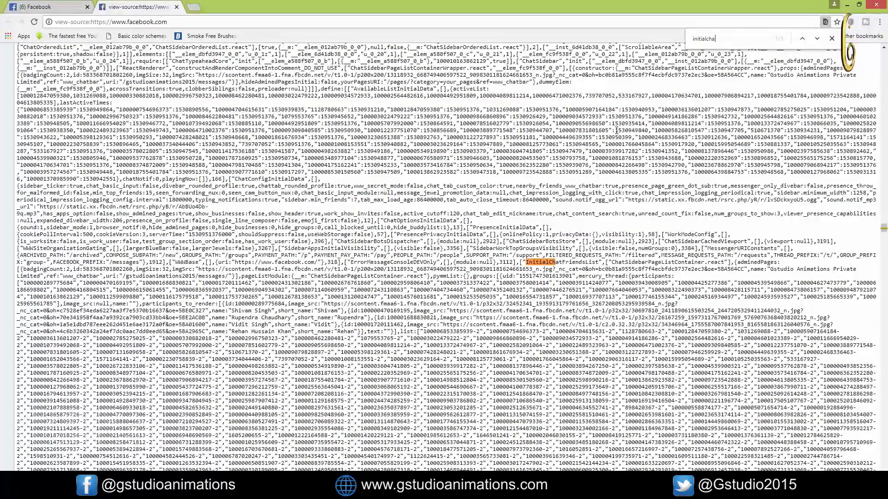
{"action": "type", "text": "tfriendslist"}
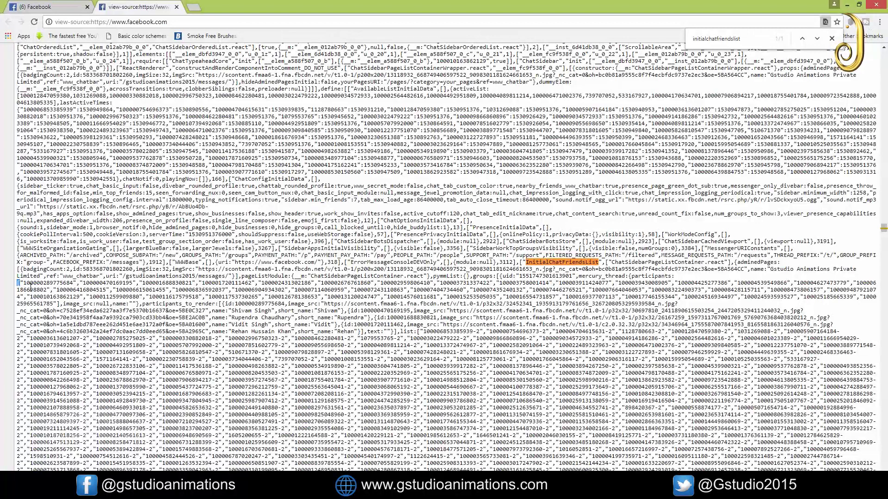
{"action": "left_click_drag", "start_coordinate": [23, 283], "coordinate": [76, 283]}
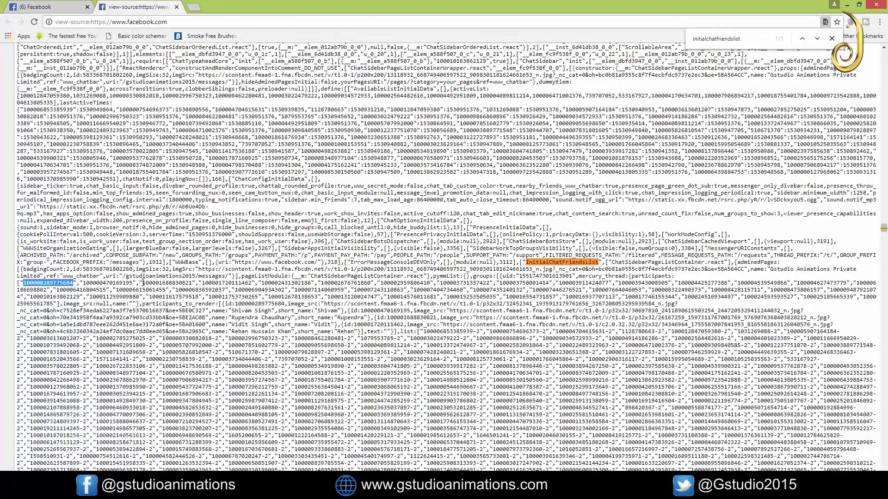
{"action": "left_click_drag", "start_coordinate": [142, 283], "coordinate": [194, 283]}
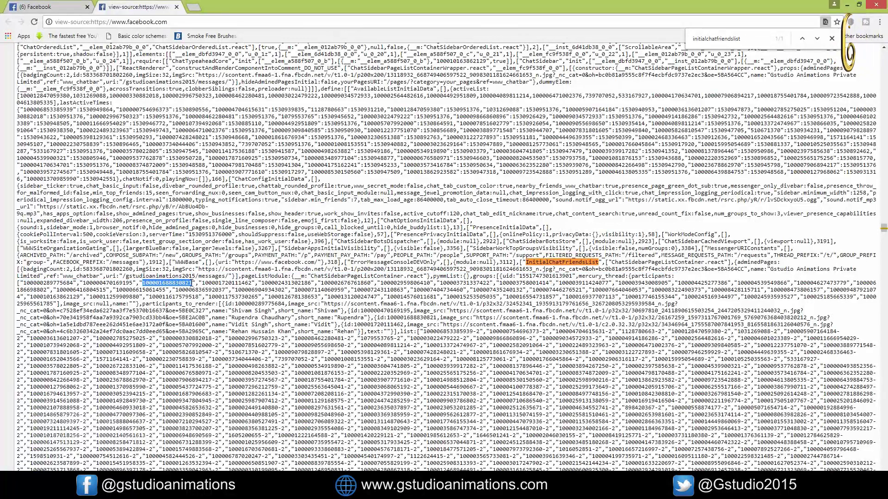
{"action": "left_click_drag", "start_coordinate": [261, 283], "coordinate": [307, 284]}
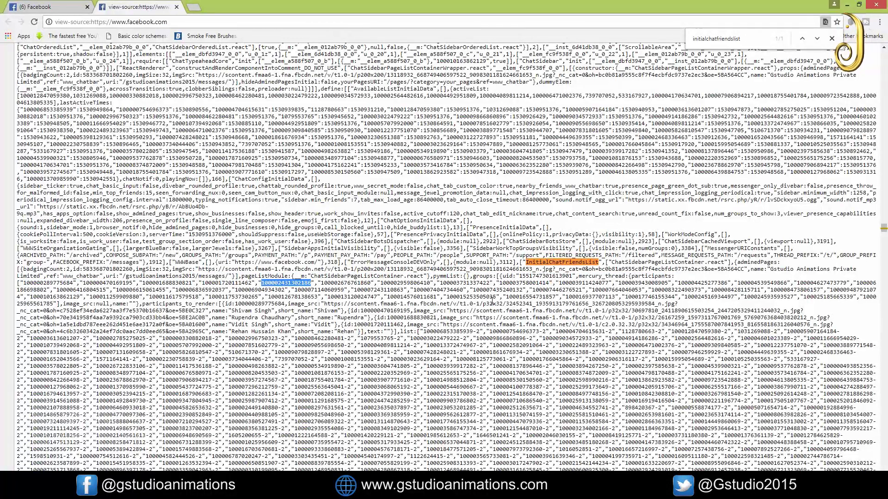
{"action": "left_click_drag", "start_coordinate": [499, 283], "coordinate": [550, 283]}
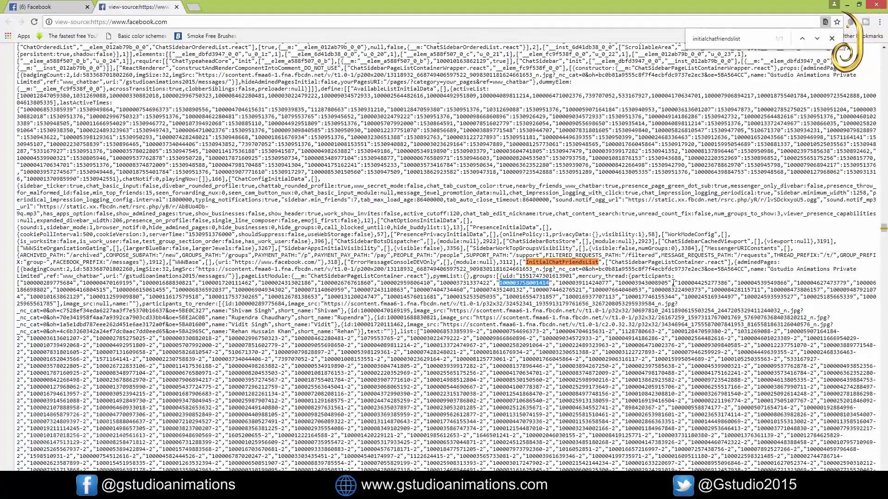
{"action": "left_click_drag", "start_coordinate": [678, 283], "coordinate": [728, 283]}
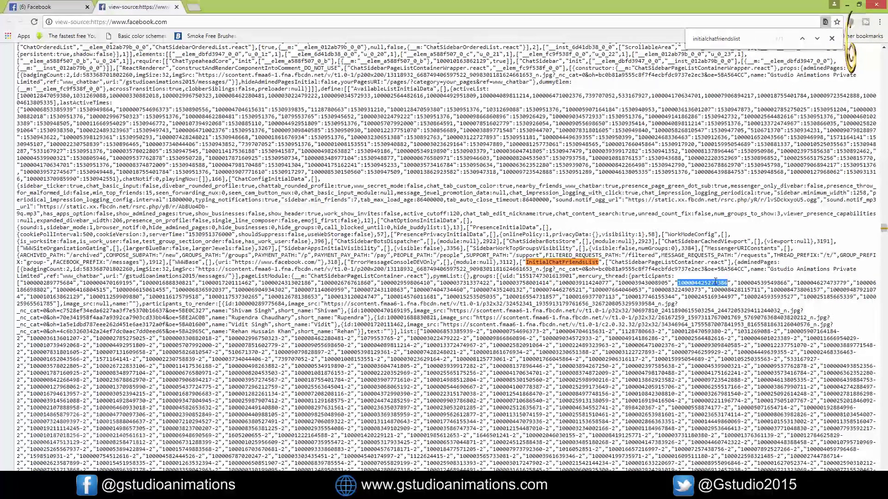
{"action": "right_click", "coordinate": [716, 282]}
{"action": "left_click", "coordinate": [790, 290]}
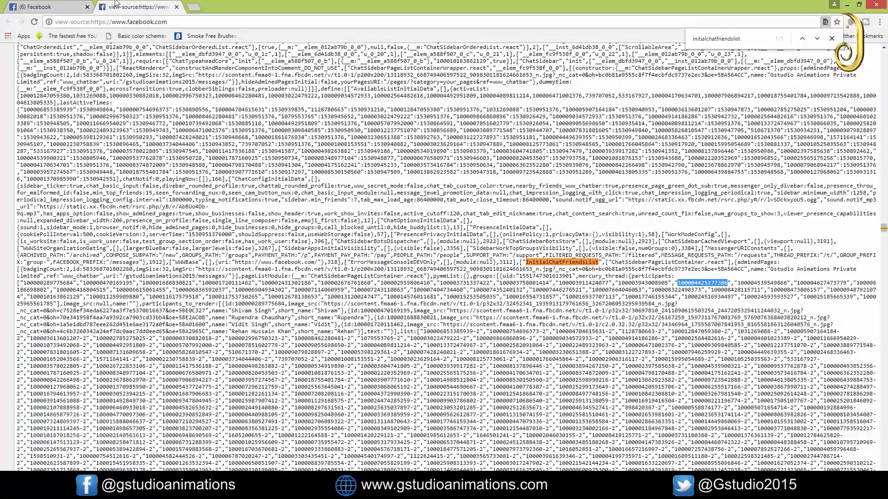
{"action": "left_click", "coordinate": [39, 6]}
{"action": "left_click", "coordinate": [122, 22]}
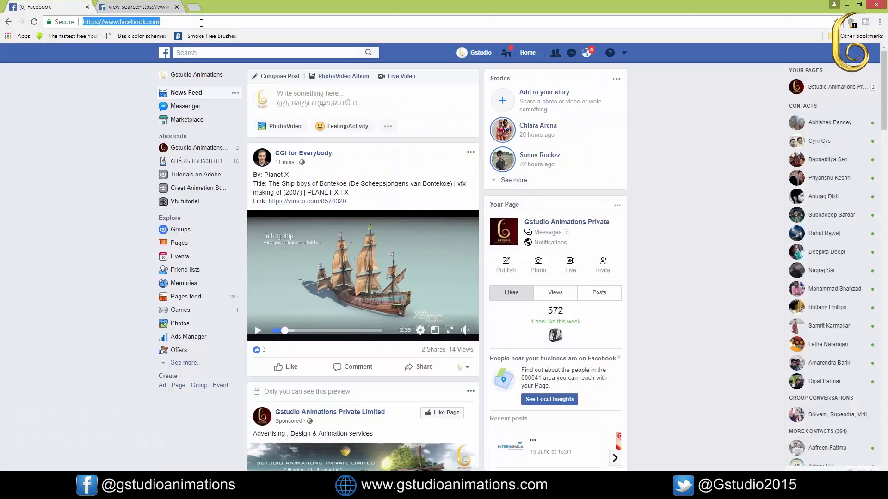
{"action": "left_click", "coordinate": [204, 23]}
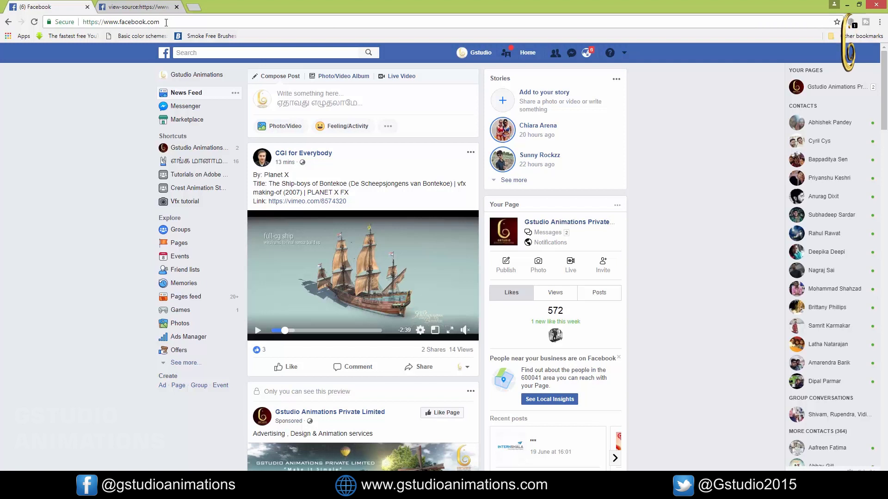
{"action": "type", "text": "/"}
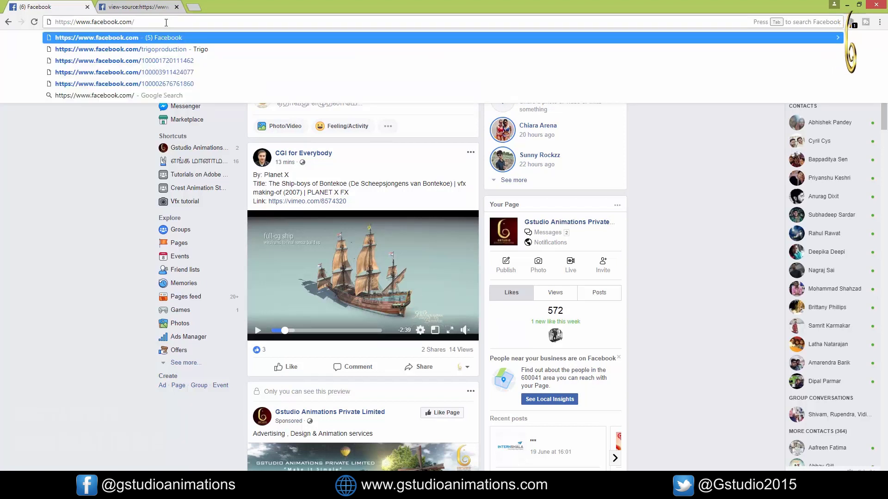
{"action": "key", "text": "ctrl+v"}
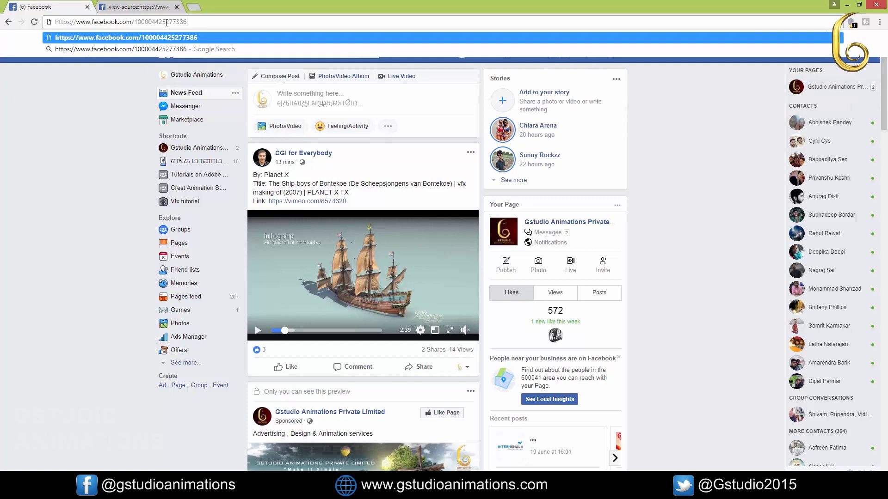
{"action": "key", "text": "Return"}
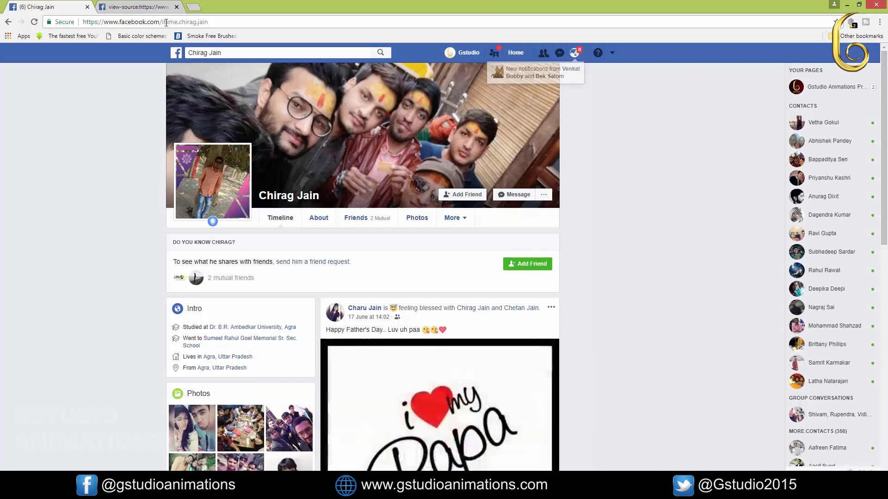
{"action": "left_click", "coordinate": [144, 6]}
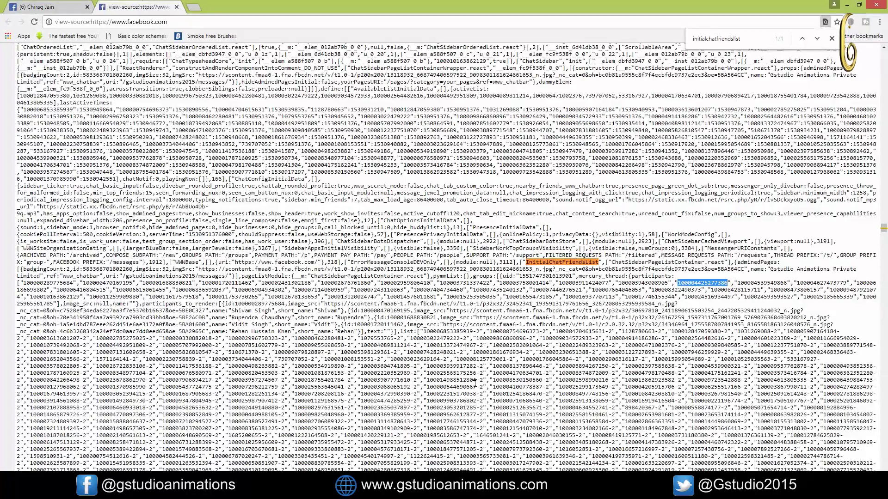
{"action": "scroll", "coordinate": [444, 278], "scroll_direction": "down", "scroll_amount": 3}
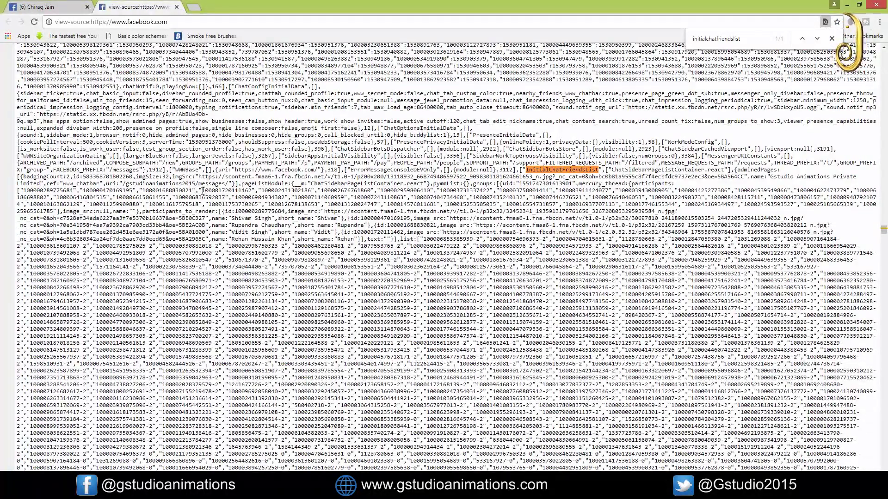
{"action": "left_click_drag", "start_coordinate": [202, 190], "coordinate": [250, 193]}
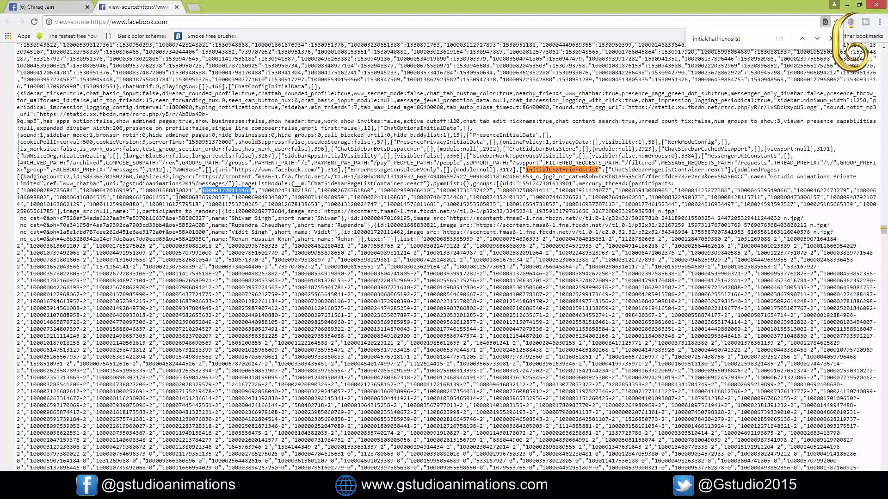
{"action": "left_click_drag", "start_coordinate": [176, 197], "coordinate": [226, 197]}
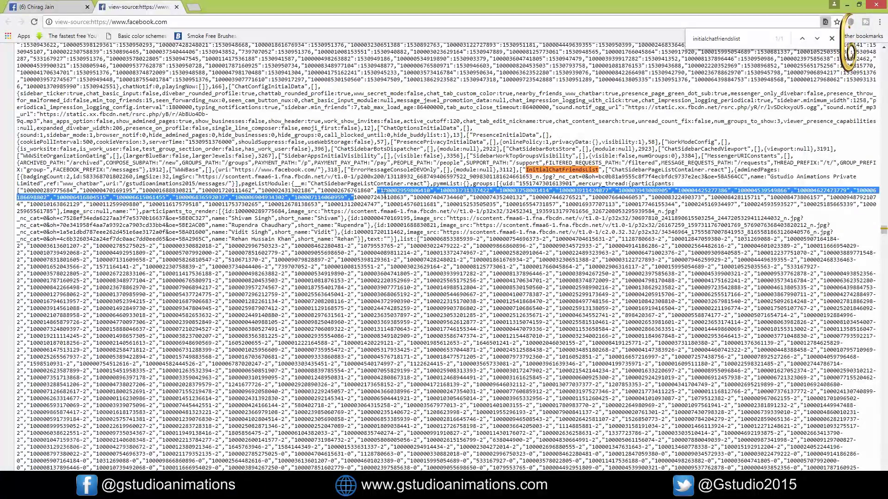
{"action": "left_click_drag", "start_coordinate": [355, 197], "coordinate": [402, 198]}
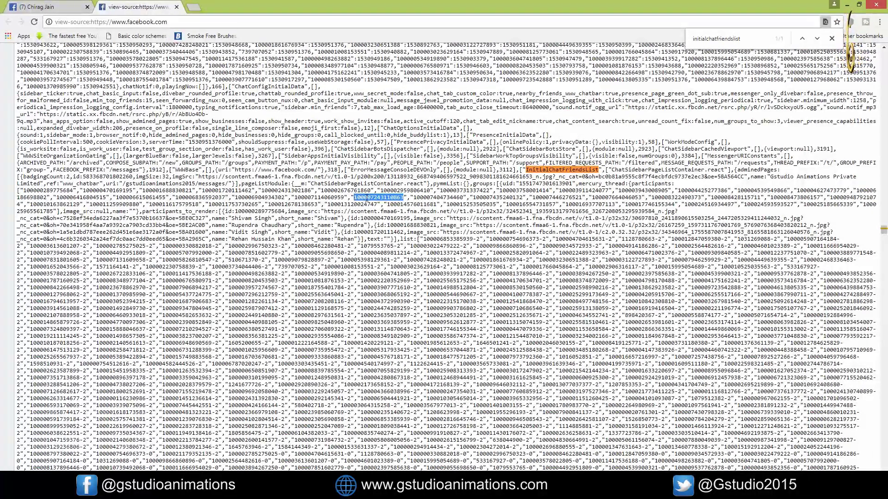
{"action": "right_click", "coordinate": [365, 198]}
{"action": "left_click", "coordinate": [388, 208]}
{"action": "left_click", "coordinate": [49, 7]}
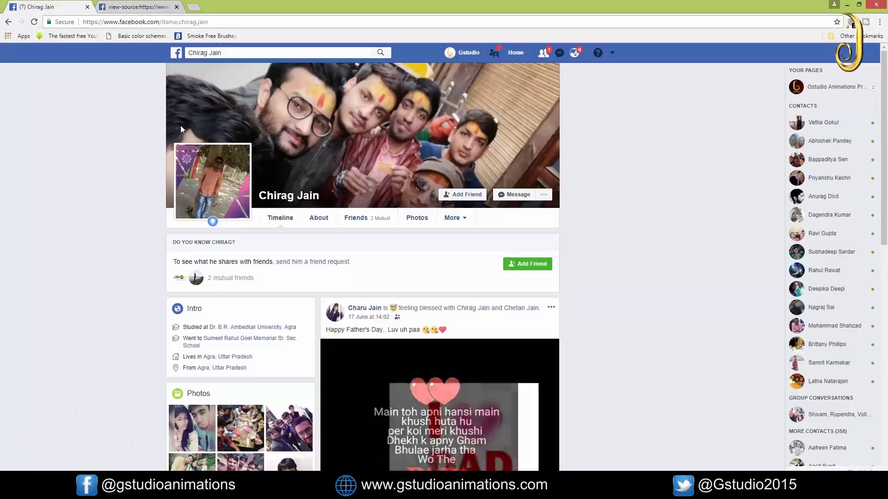
{"action": "left_click_drag", "start_coordinate": [208, 22], "coordinate": [163, 21]}
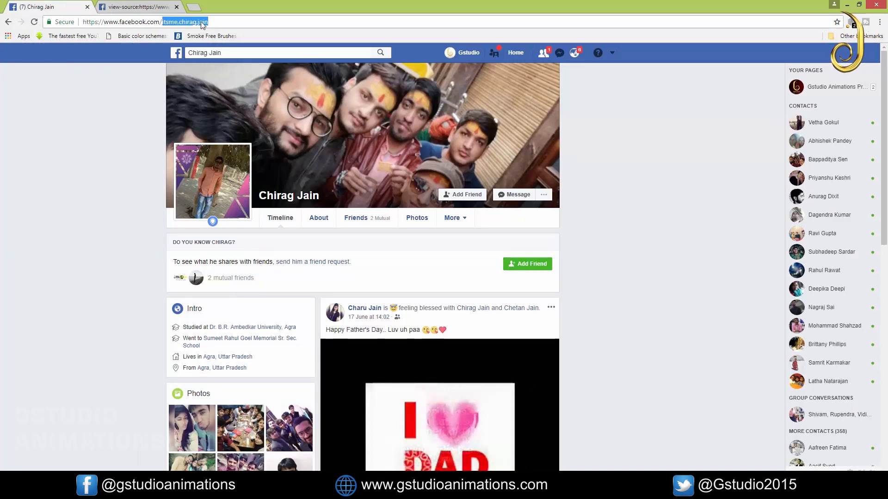
{"action": "key", "text": "ctrl+v"}
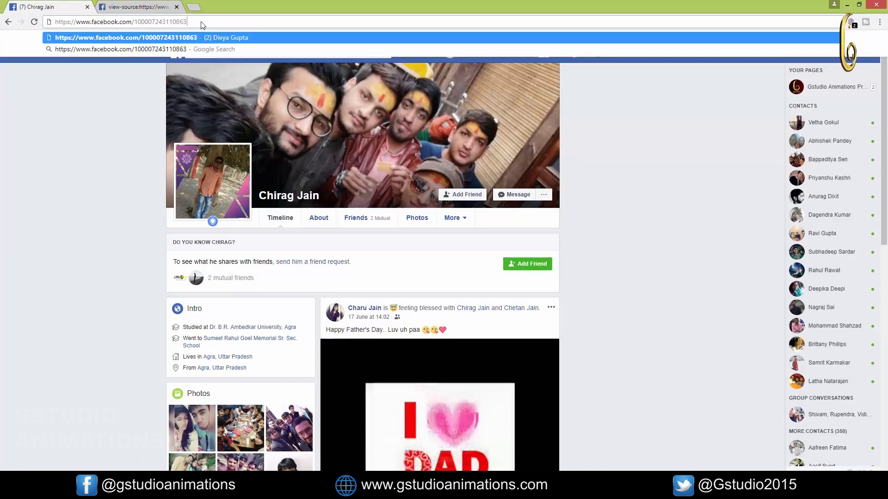
{"action": "key", "text": "Return"}
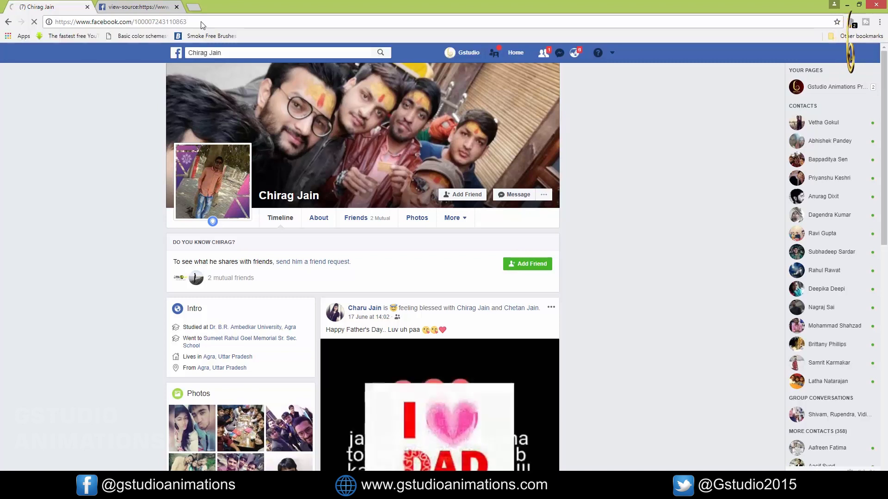